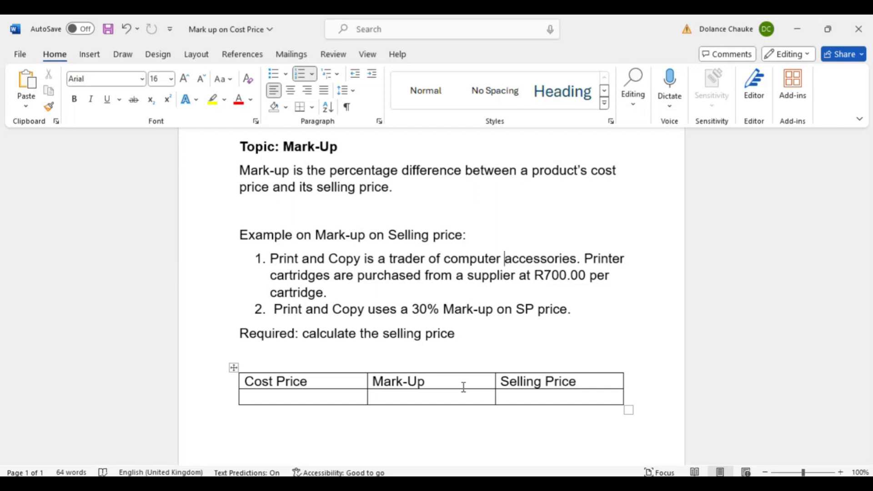
Replace 'SP' with 'selling' in point 2 so it reads 'Mark-up on selling price'
{"action": "left_click", "coordinate": [508, 428]}
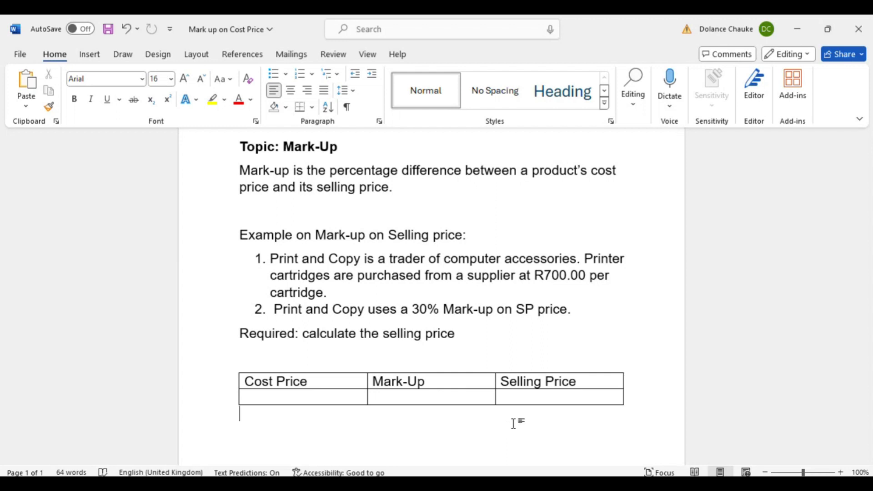
{"action": "left_click", "coordinate": [534, 309]}
{"action": "key", "text": "BackSpace"}
{"action": "key", "text": "BackSpace"}
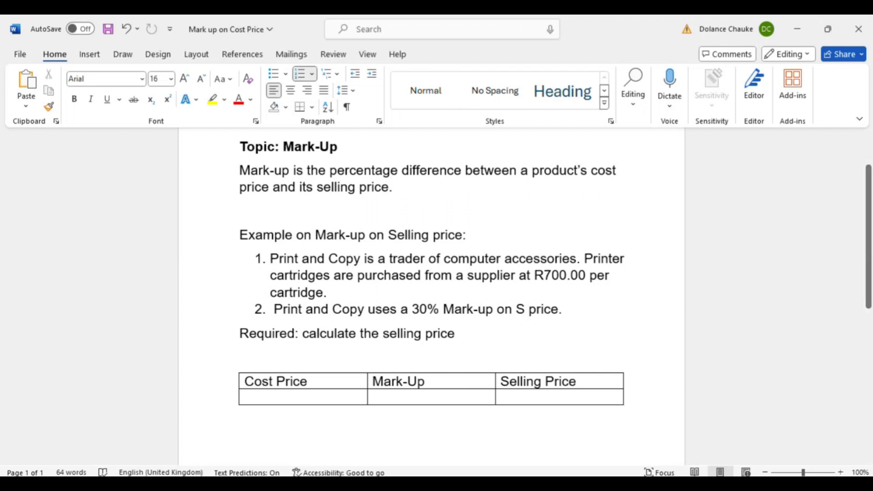
{"action": "type", "text": "selling"}
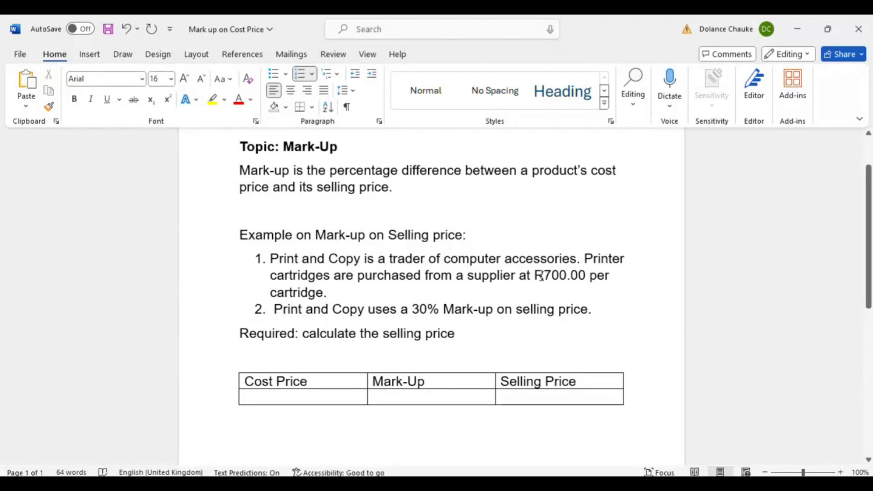
Enter R700 in the Cost Price cell of the table's blank row
{"action": "left_click_drag", "start_coordinate": [535, 276], "coordinate": [582, 277]}
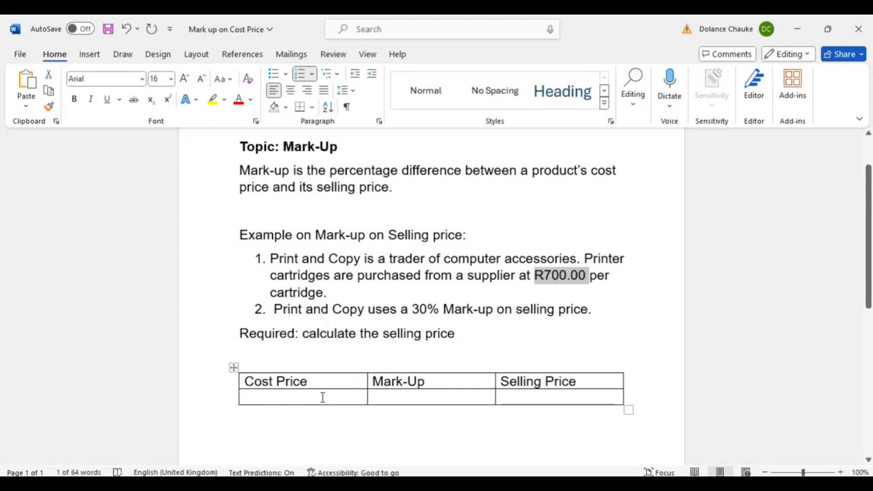
{"action": "left_click", "coordinate": [532, 403]}
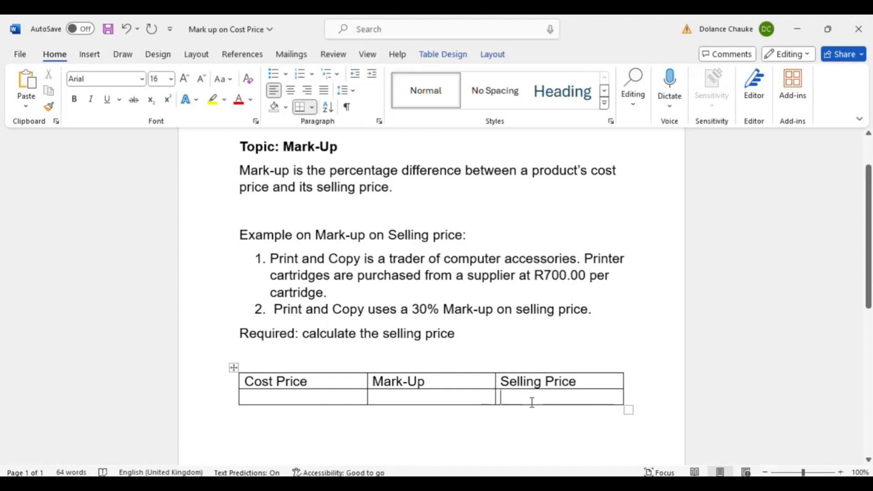
{"action": "left_click", "coordinate": [304, 400]}
{"action": "type", "text": "R"}
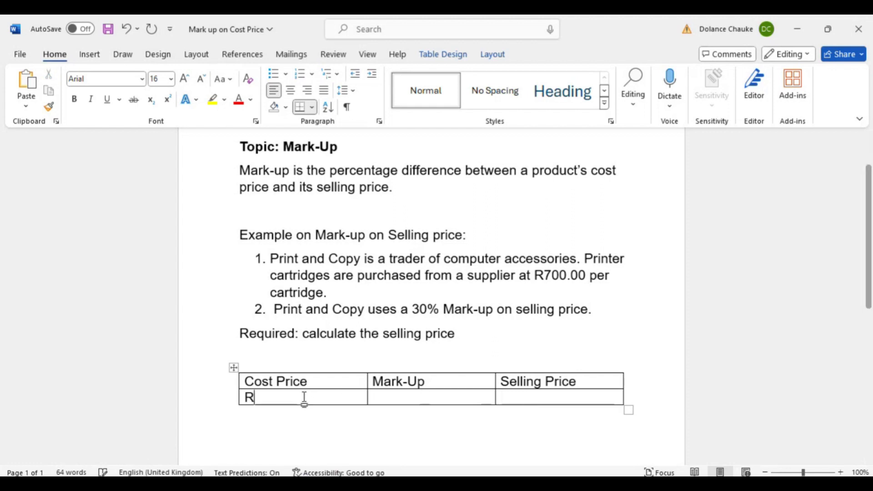
{"action": "type", "text": "700"}
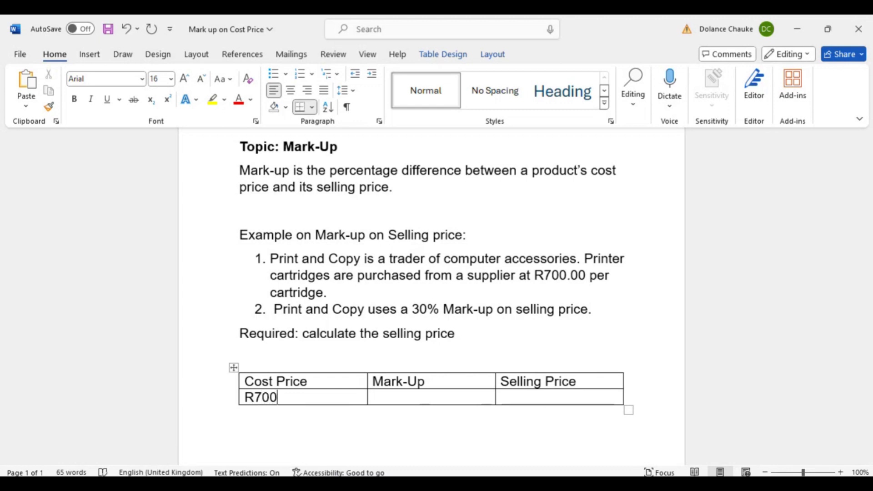
Enter 30% in the Mark-Up cell, leaving Selling Price empty
{"action": "left_click", "coordinate": [410, 402]}
{"action": "type", "text": "3"}
{"action": "key", "text": "BackSpace"}
{"action": "type", "text": "4"}
{"action": "key", "text": "BackSpace"}
{"action": "type", "text": "30%"}
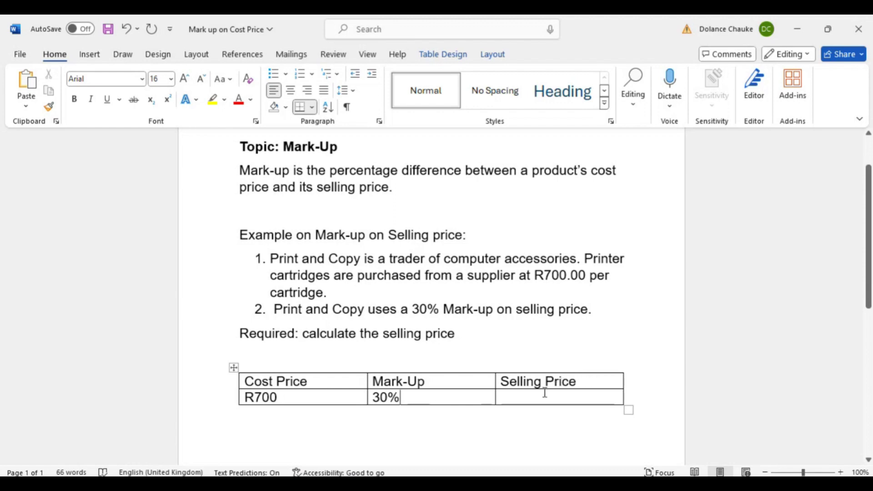
{"action": "scroll", "coordinate": [401, 434], "scroll_direction": "down", "scroll_amount": 2}
{"action": "left_click", "coordinate": [269, 391]}
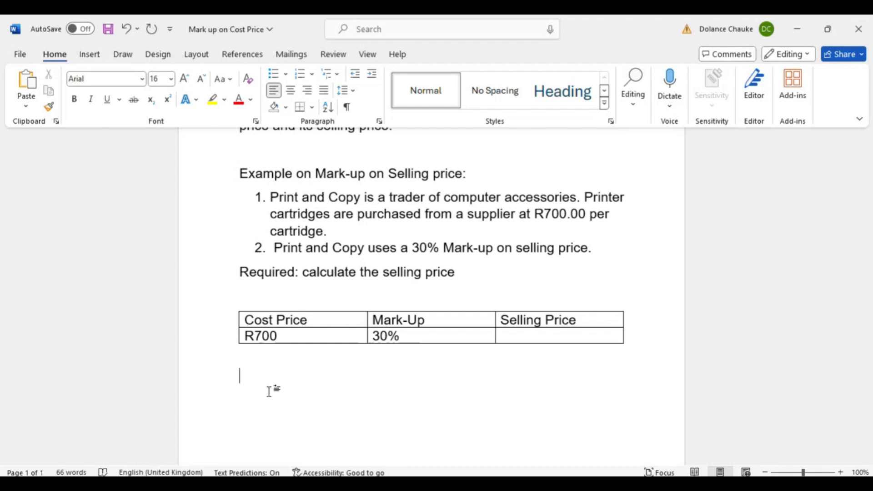
Type the three label lines 'CP =', 'M-up' and 'SP =' below the table
{"action": "type", "text": "CP ="}
{"action": "key", "text": "Return"}
{"action": "type", "text": "M-Up"}
{"action": "key", "text": "BackSpace"}
{"action": "key", "text": "BackSpace"}
{"action": "type", "text": "up"}
{"action": "key", "text": "Return"}
{"action": "type", "text": "s"}
{"action": "key", "text": "BackSpace"}
{"action": "type", "text": "SP"}
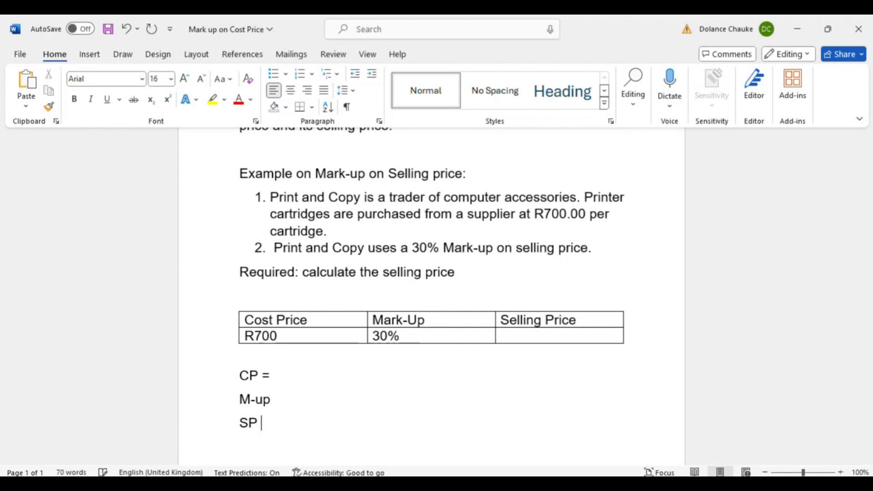
{"action": "type", "text": " ="}
Complete the lines as 'M-up = 30%' and 'SP = 100%'
{"action": "left_click", "coordinate": [275, 392]}
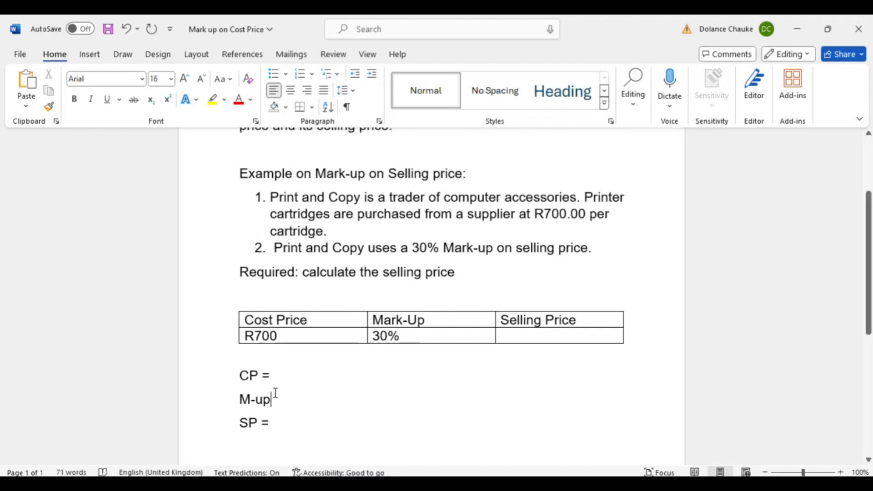
{"action": "type", "text": "="}
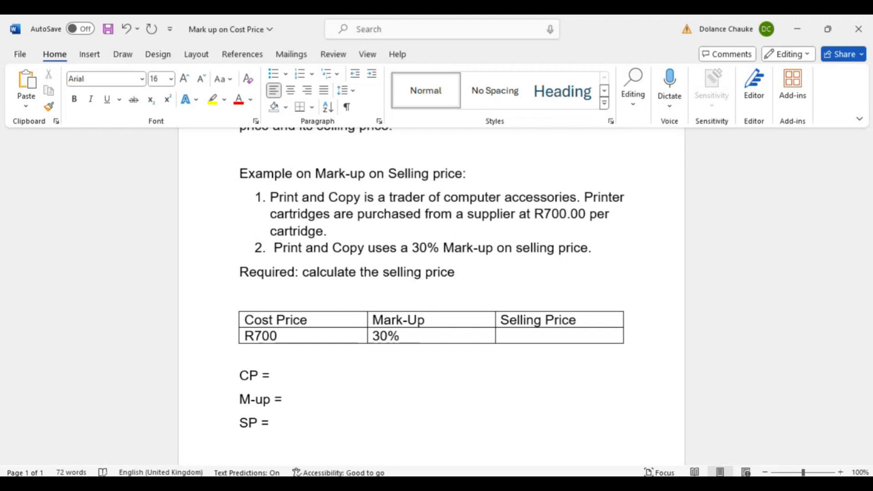
{"action": "left_click", "coordinate": [279, 417]}
{"action": "type", "text": "00%"}
{"action": "left_click", "coordinate": [294, 399]}
{"action": "type", "text": "30%"}
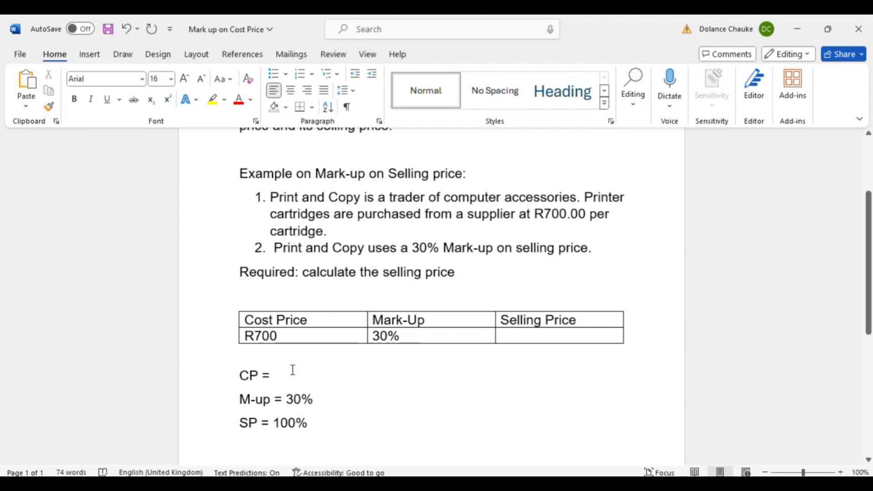
Point out the CP and SP labels, then add 70% to the CP line
{"action": "left_click_drag", "start_coordinate": [241, 382], "coordinate": [273, 398]}
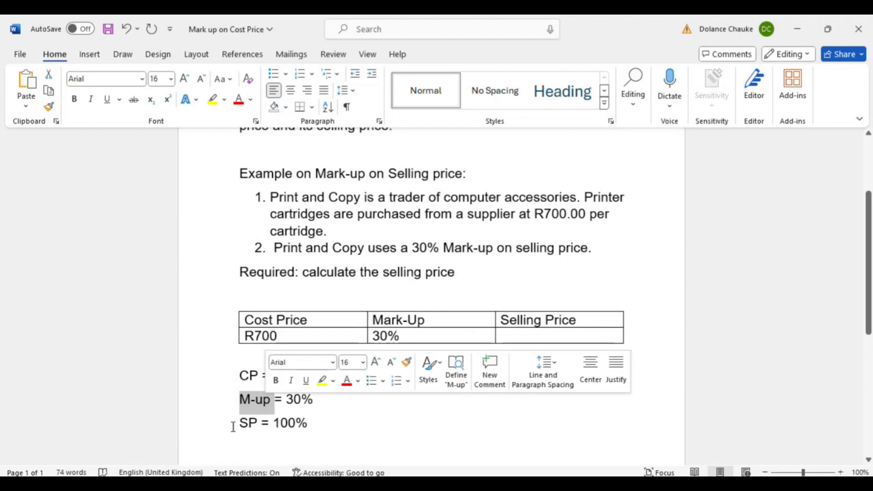
{"action": "left_click_drag", "start_coordinate": [240, 423], "coordinate": [251, 428]}
{"action": "left_click", "coordinate": [284, 370]}
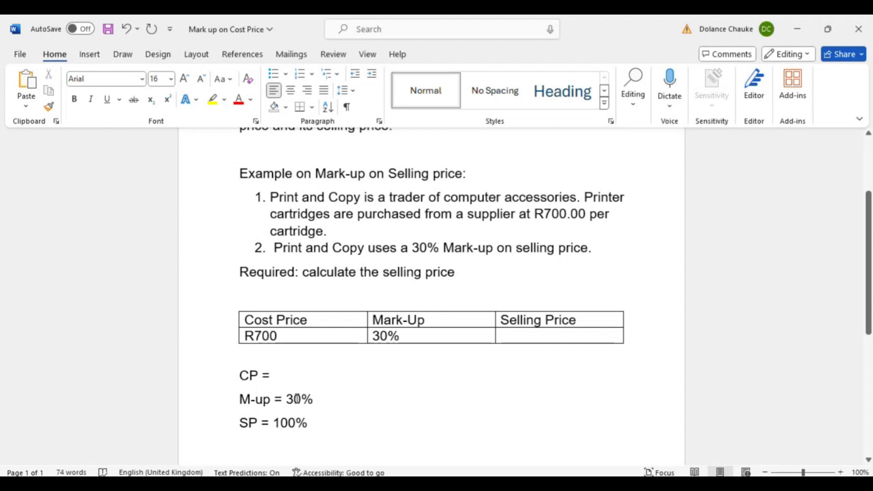
{"action": "type", "text": "70"}
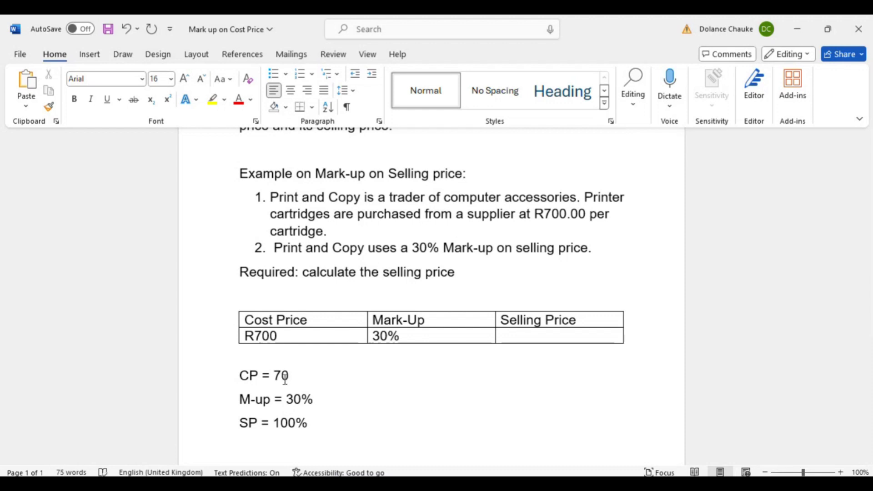
{"action": "type", "text": "%"}
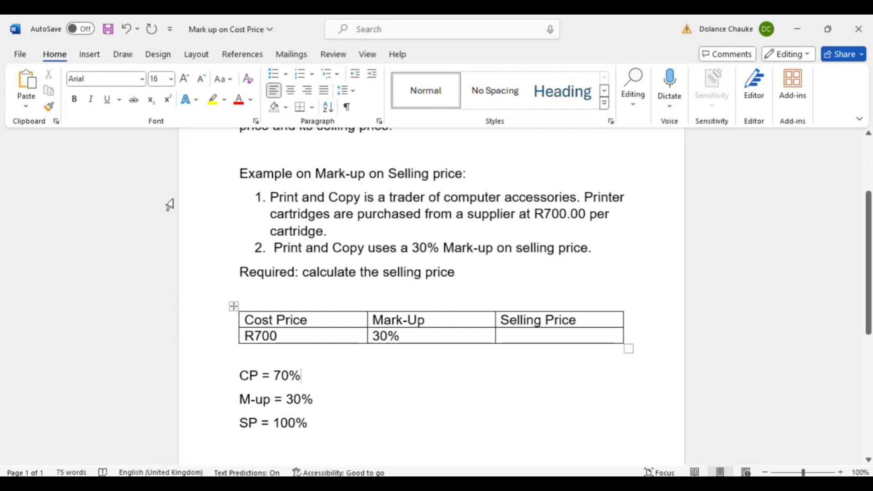
{"action": "scroll", "coordinate": [386, 421], "scroll_direction": "down", "scroll_amount": 2}
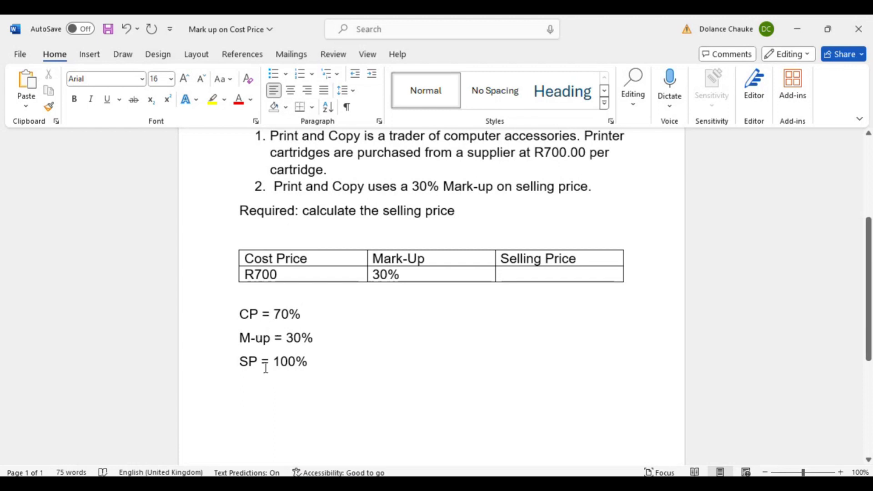
Append '= R700' to the CP line so it reads 'CP = 70% = R700'
{"action": "left_click_drag", "start_coordinate": [309, 362], "coordinate": [265, 362]}
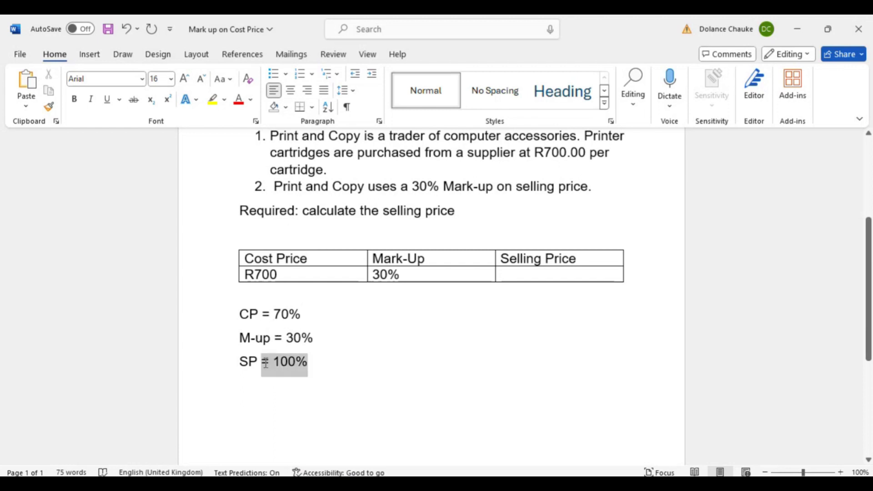
{"action": "left_click", "coordinate": [273, 367]}
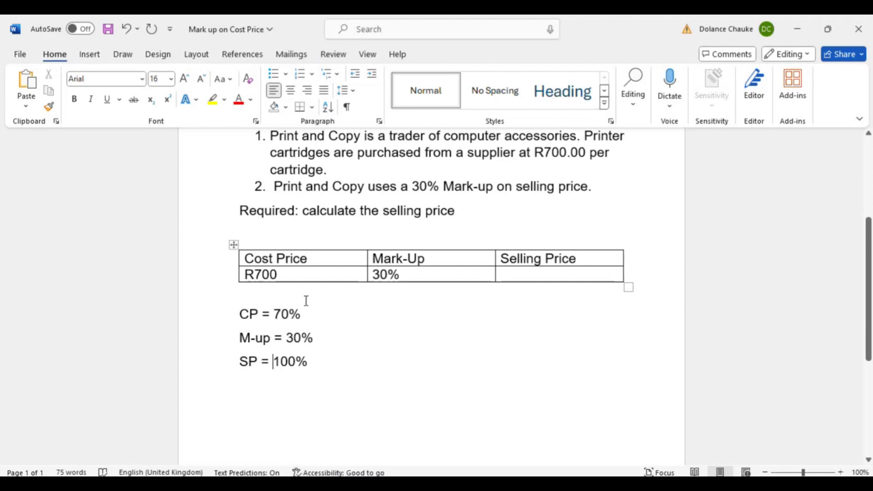
{"action": "left_click", "coordinate": [316, 315]}
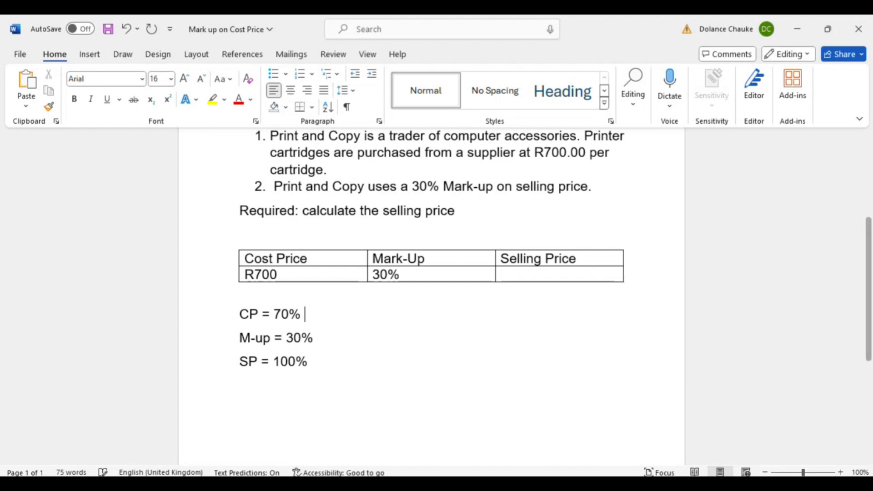
{"action": "type", "text": "= "}
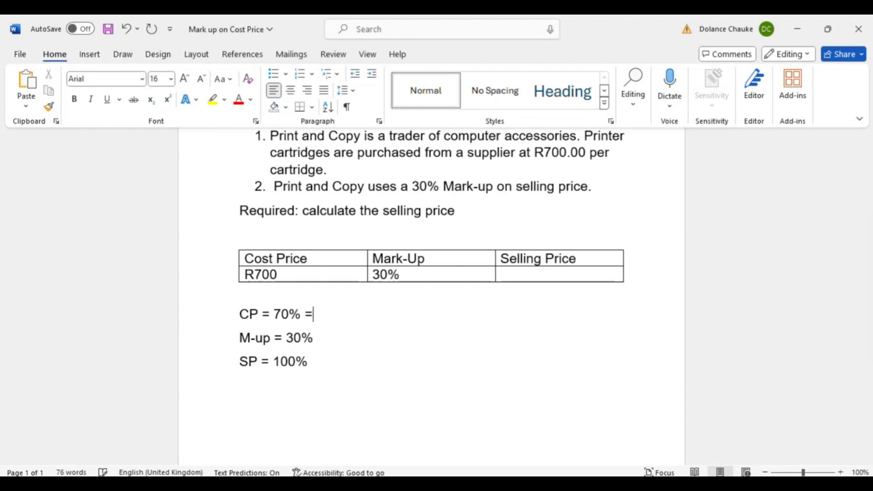
{"action": "type", "text": "R700"}
Below 'SP = 100%', leave a blank line and type the formula 'Rhave x %want/%Rhave'
{"action": "scroll", "coordinate": [322, 314], "scroll_direction": "down", "scroll_amount": 4}
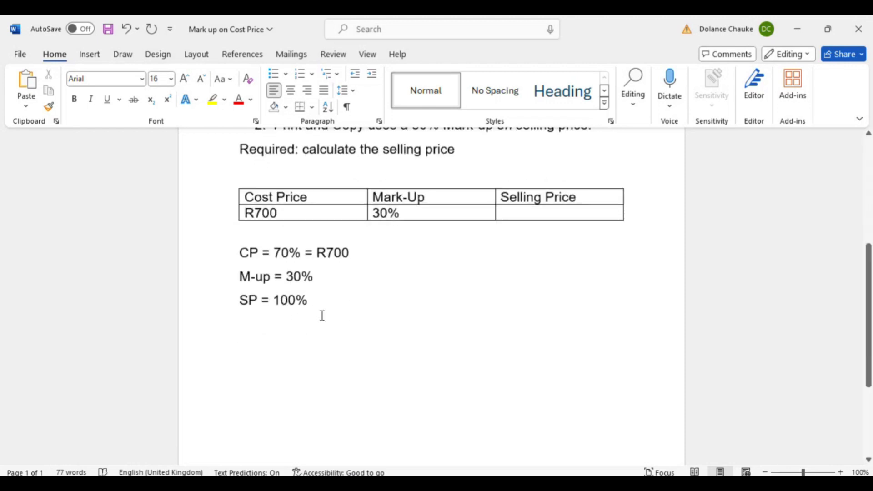
{"action": "left_click", "coordinate": [282, 316]}
{"action": "key", "text": "Return"}
{"action": "key", "text": "Return"}
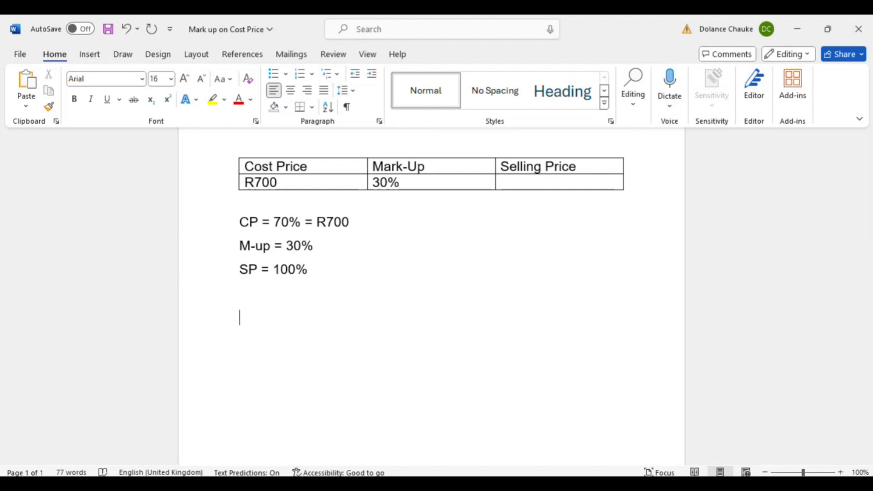
{"action": "type", "text": "Rhave "}
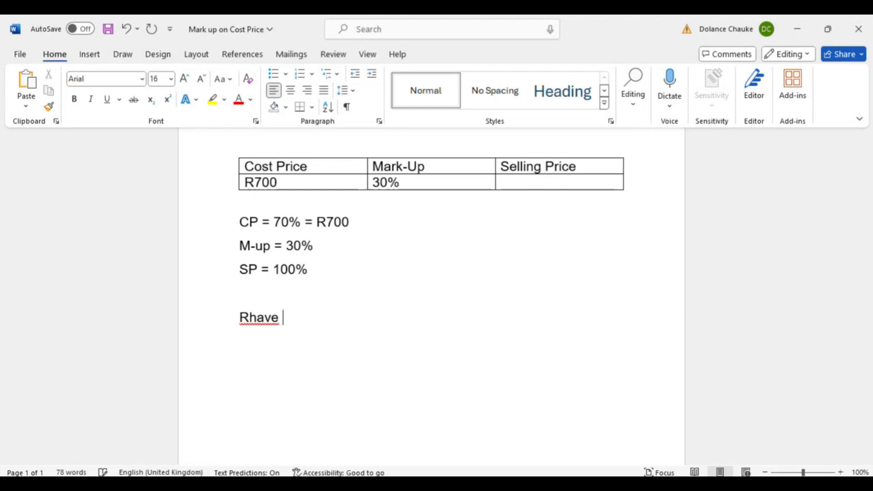
{"action": "type", "text": "x %want"}
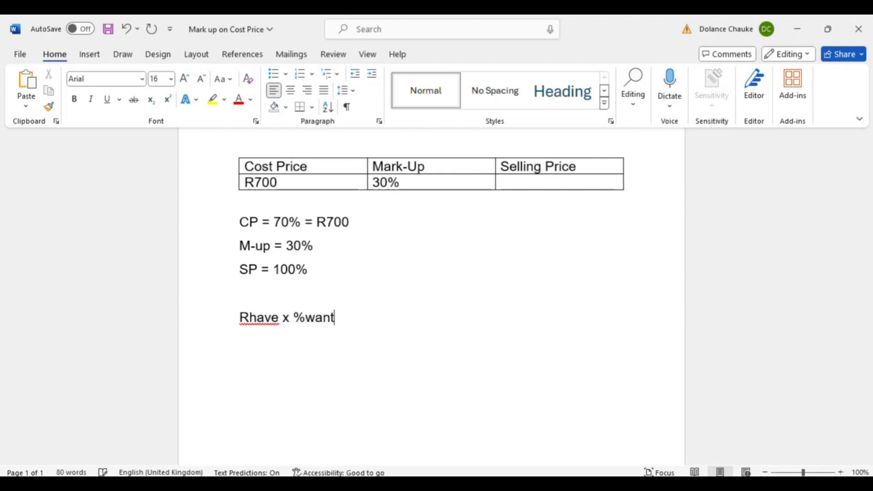
{"action": "type", "text": "/"}
{"action": "type", "text": "%R"}
{"action": "type", "text": "H"}
{"action": "type", "text": "="}
{"action": "key", "text": "BackSpace"}
{"action": "key", "text": "BackSpace"}
{"action": "type", "text": "hab"}
{"action": "key", "text": "BackSpace"}
{"action": "type", "text": "ve"}
{"action": "scroll", "coordinate": [391, 319], "scroll_direction": "up", "scroll_amount": 1}
{"action": "scroll", "coordinate": [394, 318], "scroll_direction": "down", "scroll_amount": 1}
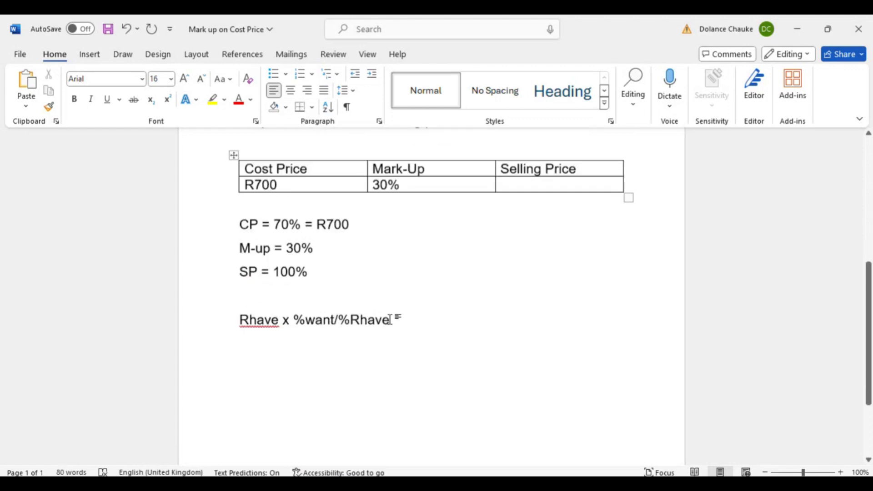
{"action": "scroll", "coordinate": [394, 321], "scroll_direction": "up", "scroll_amount": 3}
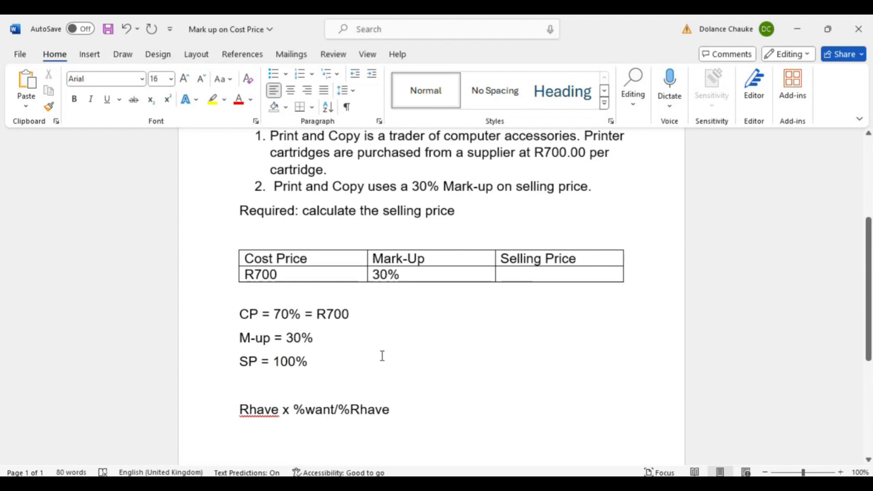
Append R to the 'SP = 100%' line and start a new line 'R700' under the formula
{"action": "scroll", "coordinate": [320, 365], "scroll_direction": "down", "scroll_amount": 1}
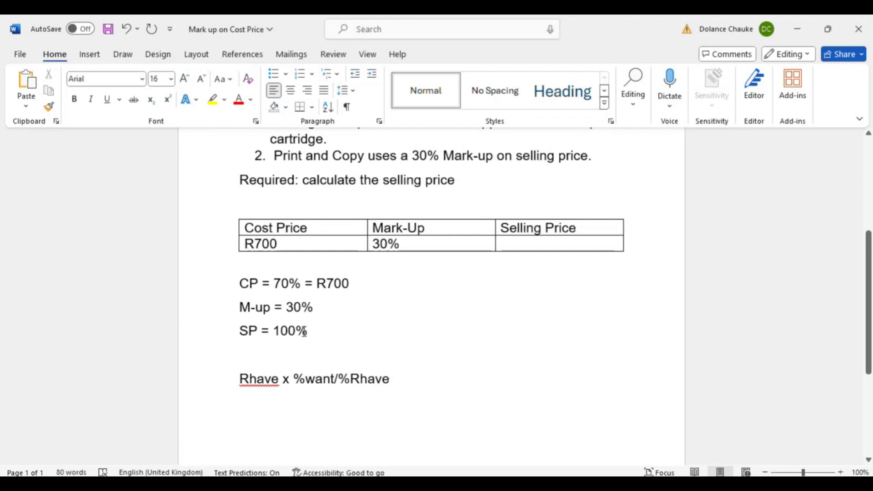
{"action": "left_click", "coordinate": [318, 331]}
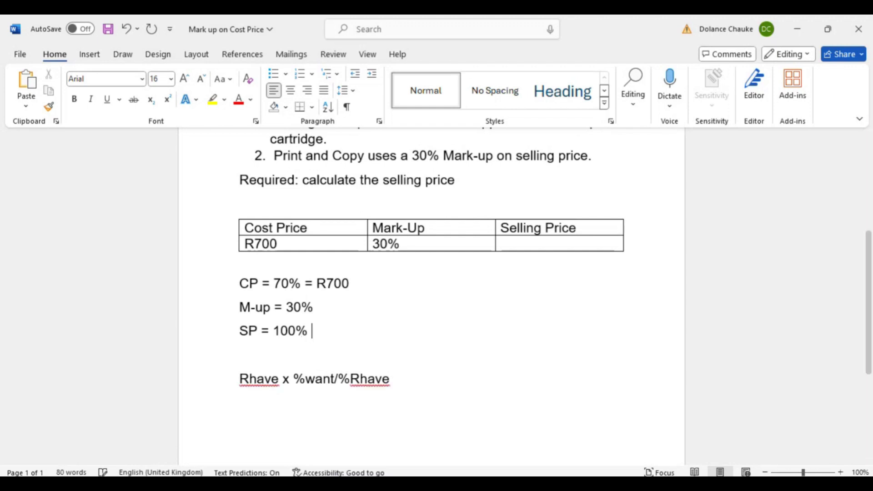
{"action": "type", "text": "R"}
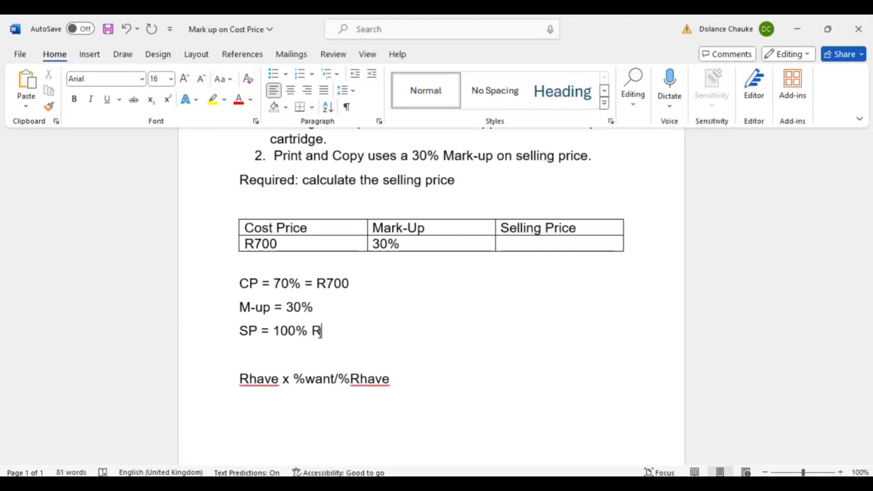
{"action": "left_click", "coordinate": [395, 386]}
{"action": "key", "text": "Return"}
{"action": "type", "text": "R700x"}
{"action": "key", "text": "BackSpace"}
Complete the substitution as 'R700 x 100/70' with the result line '=R1000' beneath
{"action": "type", "text": "x"}
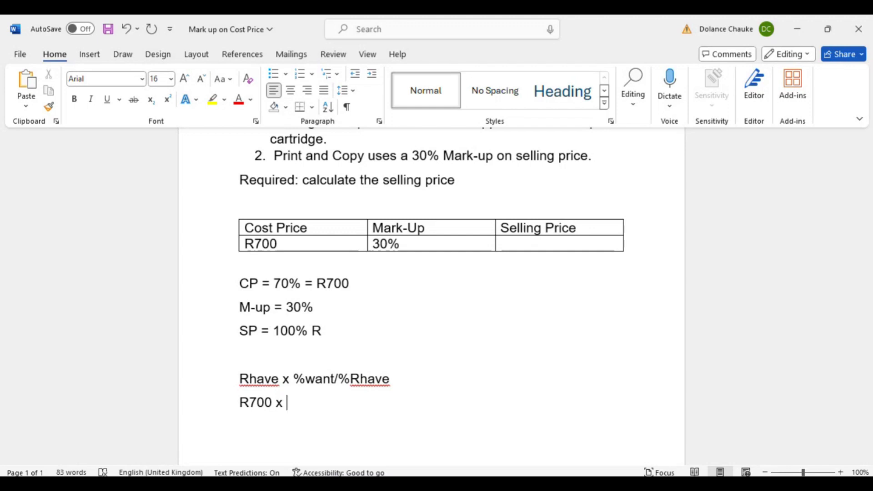
{"action": "type", "text": "100/"}
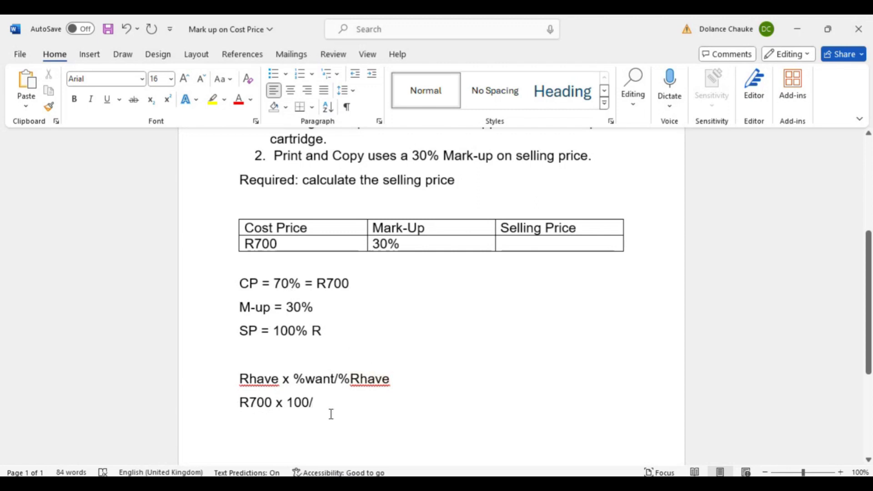
{"action": "type", "text": "70"}
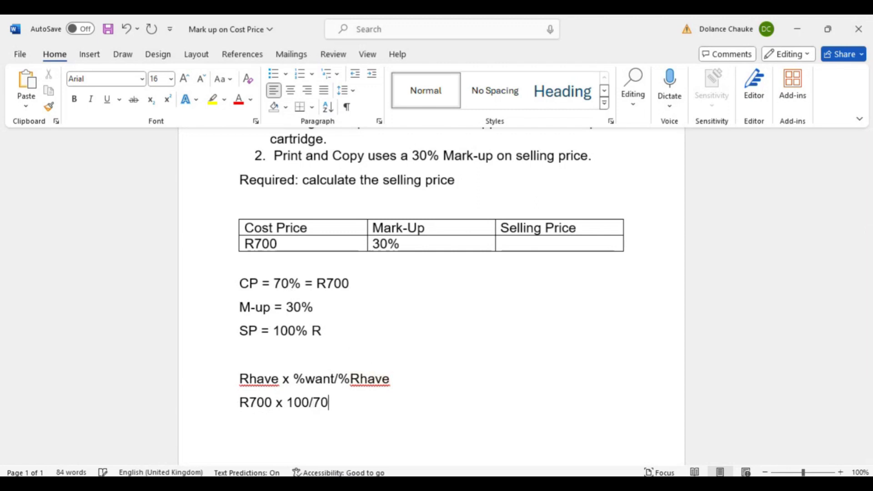
{"action": "key", "text": "Return"}
{"action": "type", "text": "="}
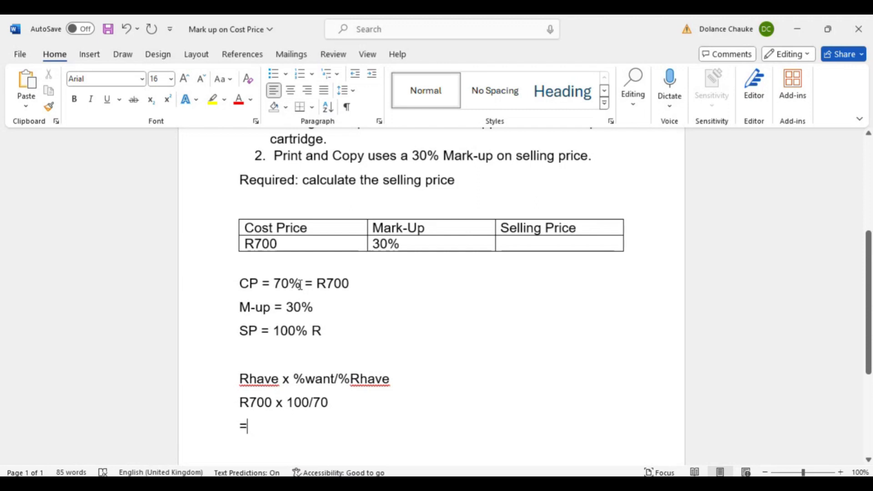
{"action": "type", "text": "R"}
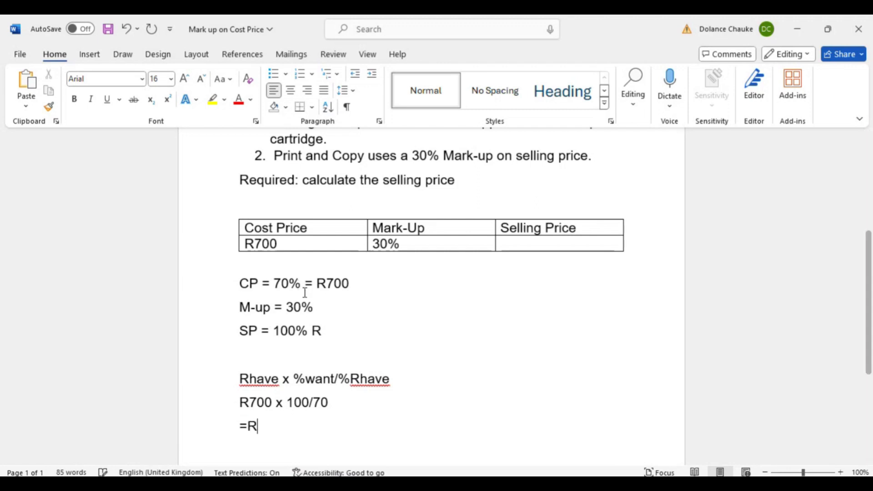
{"action": "type", "text": "1000"}
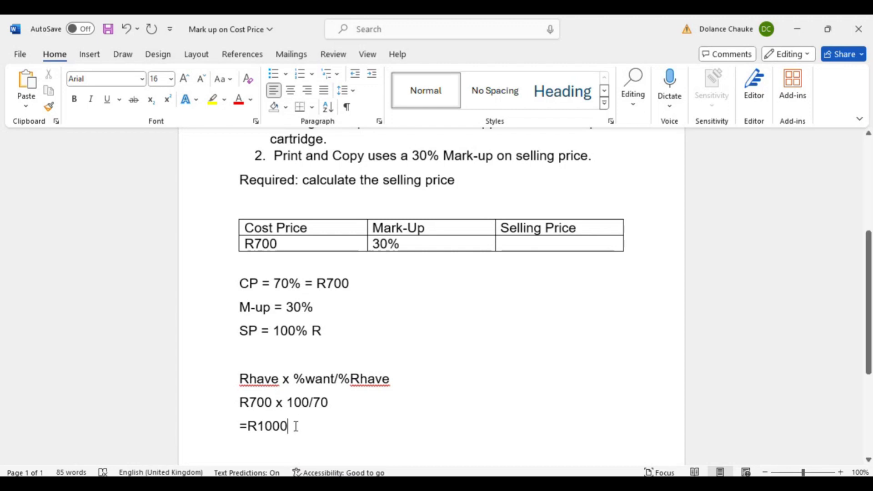
Enter R1000 in the Selling Price cell and complete the line 'SP = 100% R1000'
{"action": "left_click", "coordinate": [506, 247]}
{"action": "type", "text": "R"}
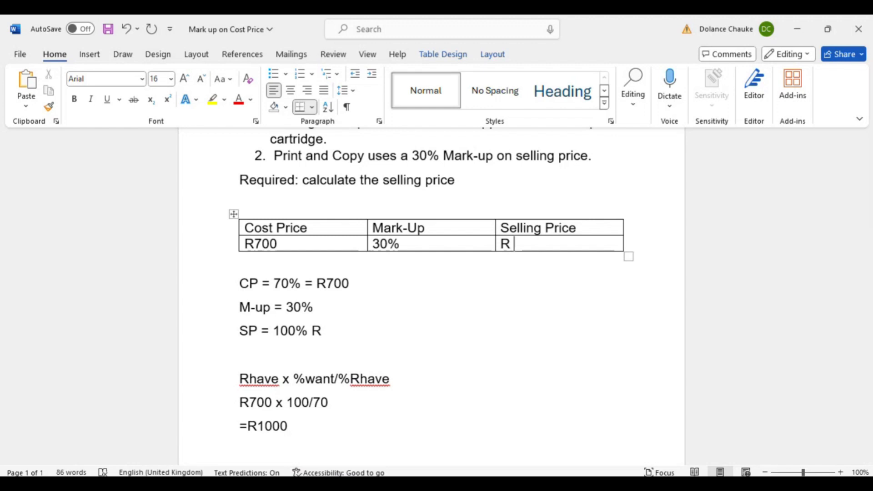
{"action": "type", "text": " 1000"}
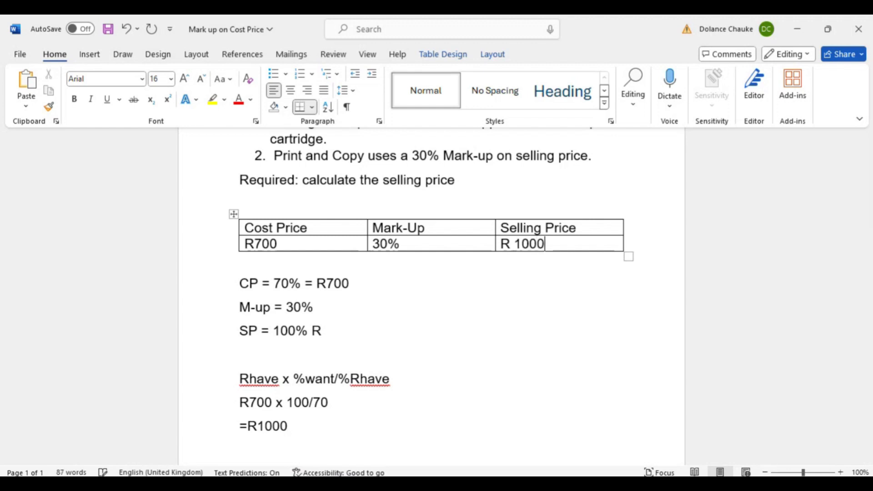
{"action": "left_click", "coordinate": [515, 246]}
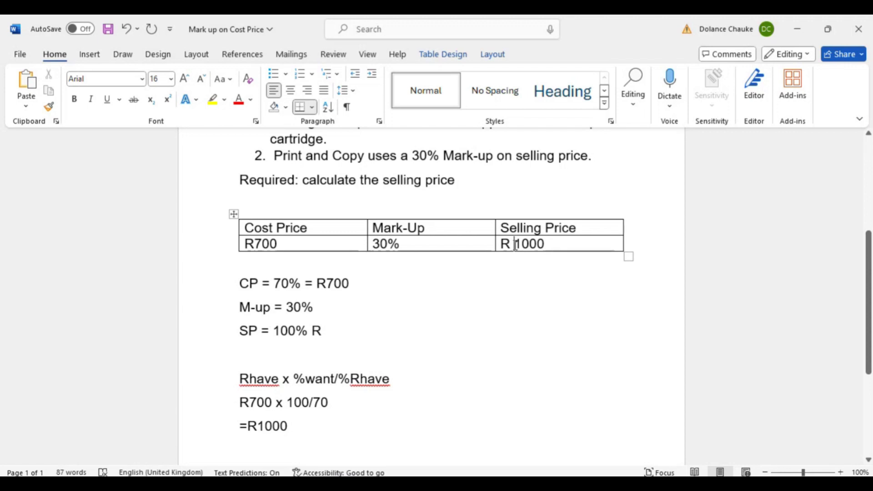
{"action": "key", "text": "BackSpace"}
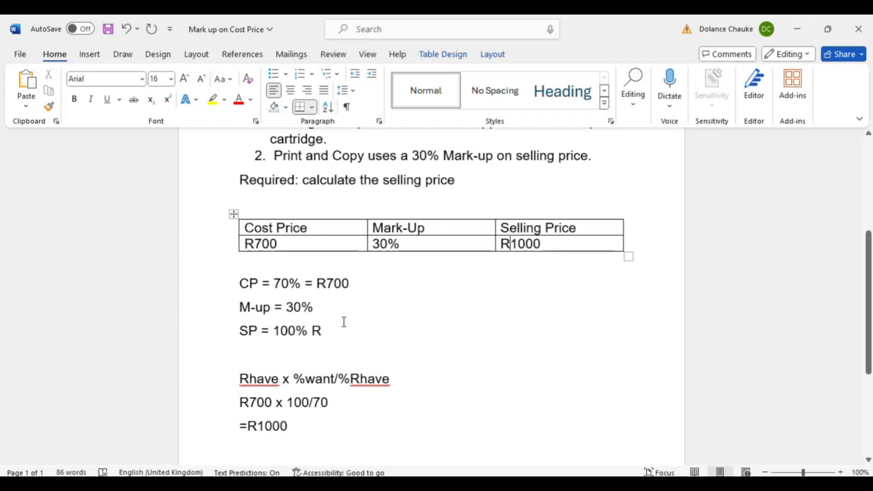
{"action": "left_click", "coordinate": [343, 324]}
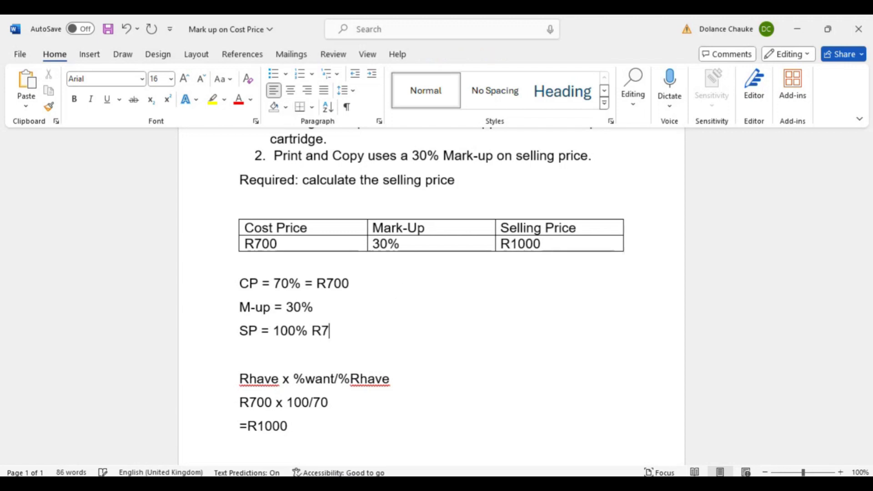
{"action": "type", "text": "1000"}
{"action": "left_click_drag", "start_coordinate": [240, 380], "coordinate": [380, 431]}
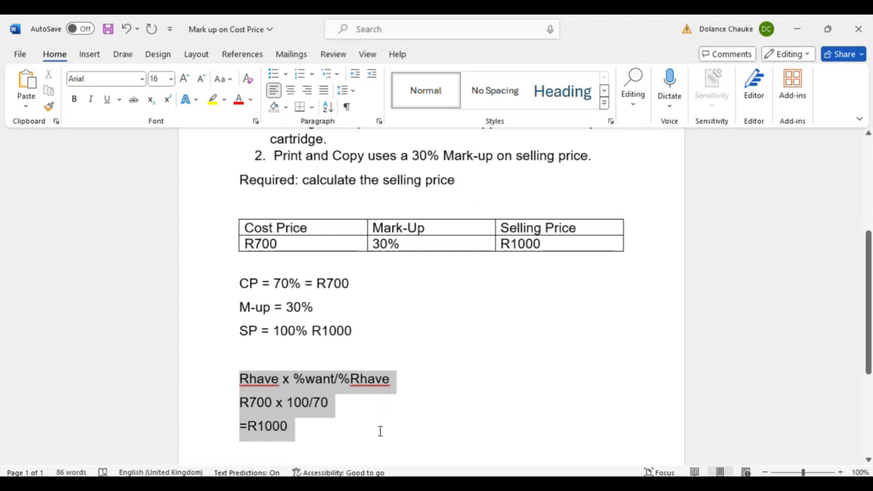
{"action": "left_click", "coordinate": [377, 430]}
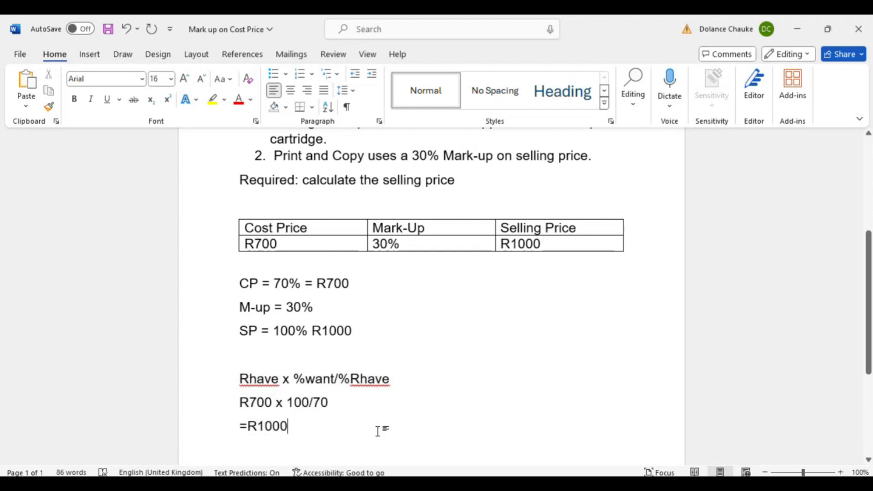